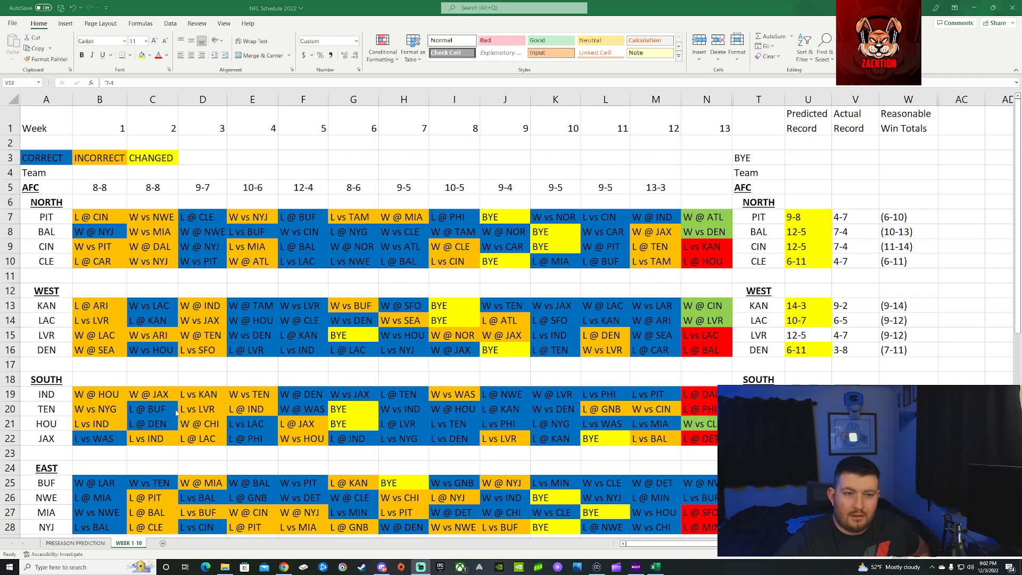
- Scroll down the WEEK 1-10 sheet until the NFC rows from row 30 sit at the top
{"action": "scroll", "coordinate": [583, 353], "scroll_direction": "down", "scroll_amount": 1}
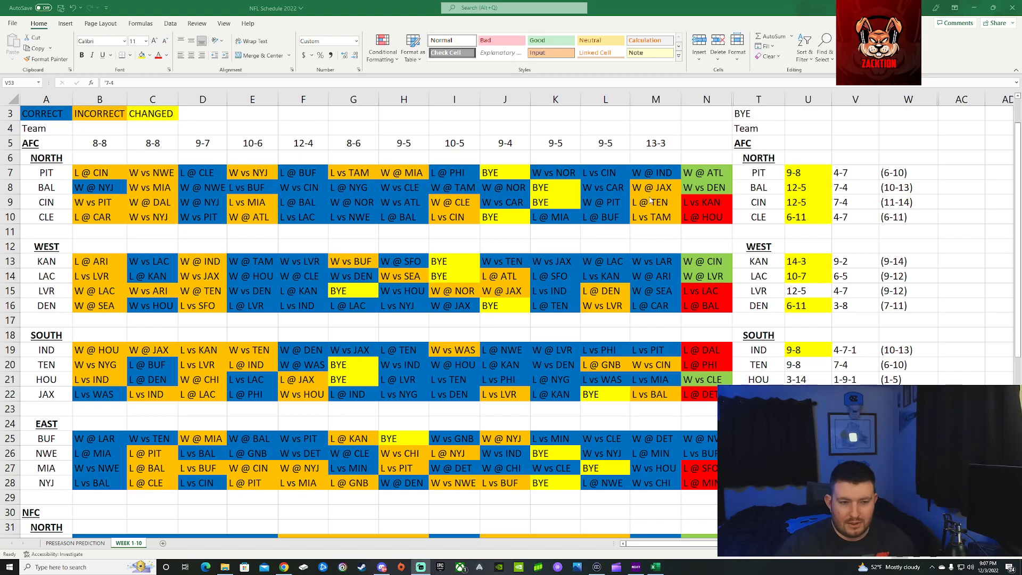
{"action": "scroll", "coordinate": [635, 191], "scroll_direction": "down", "scroll_amount": 1}
{"action": "scroll", "coordinate": [639, 155], "scroll_direction": "down", "scroll_amount": 1}
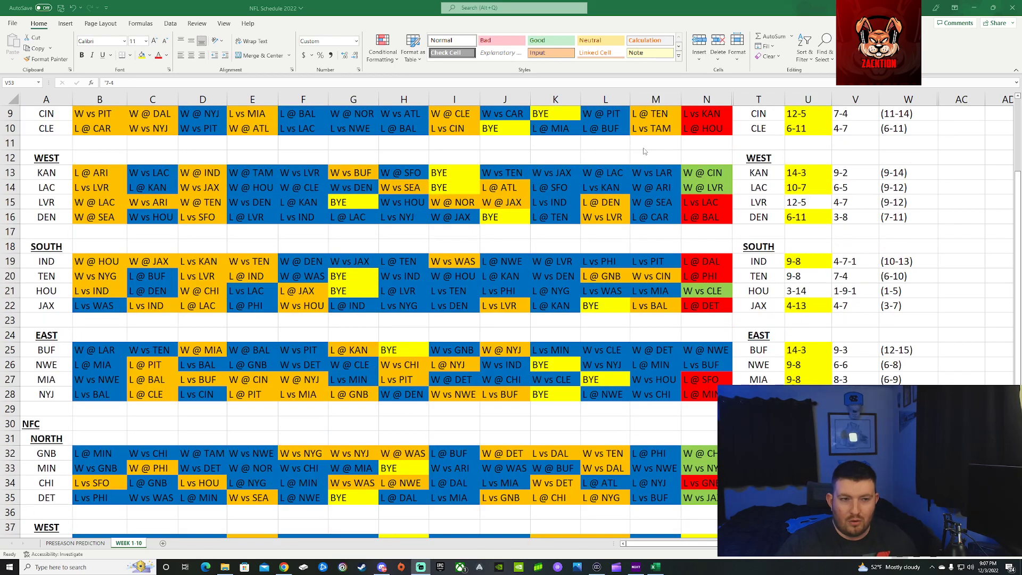
{"action": "scroll", "coordinate": [644, 148], "scroll_direction": "down", "scroll_amount": 3}
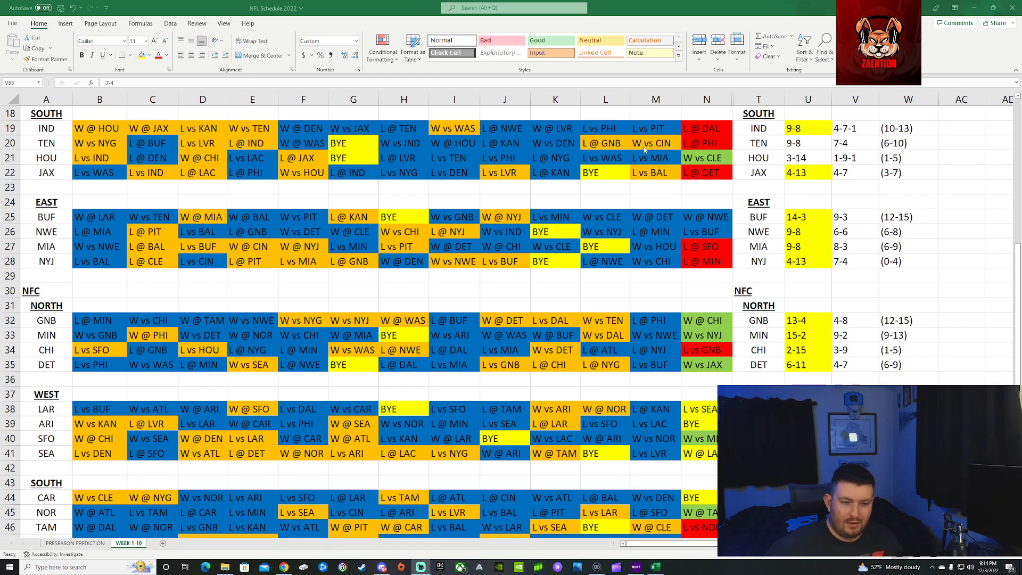
{"action": "scroll", "coordinate": [645, 149], "scroll_direction": "down", "scroll_amount": 4}
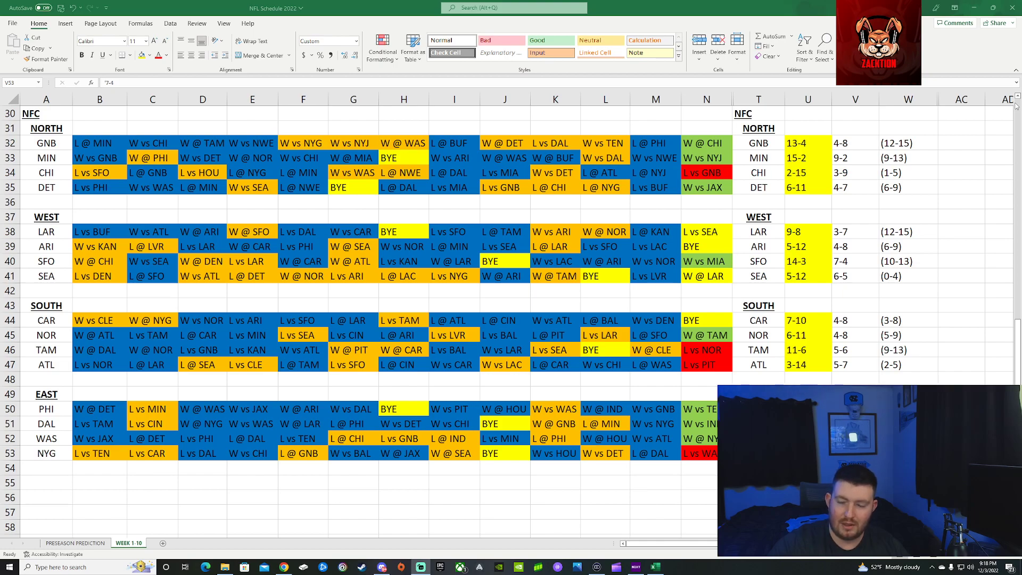
- Change NOR's week 10 result in N45 from 'W @ TAM' to 'L @ TAM' and fill it yellow
{"action": "left_click", "coordinate": [689, 335]}
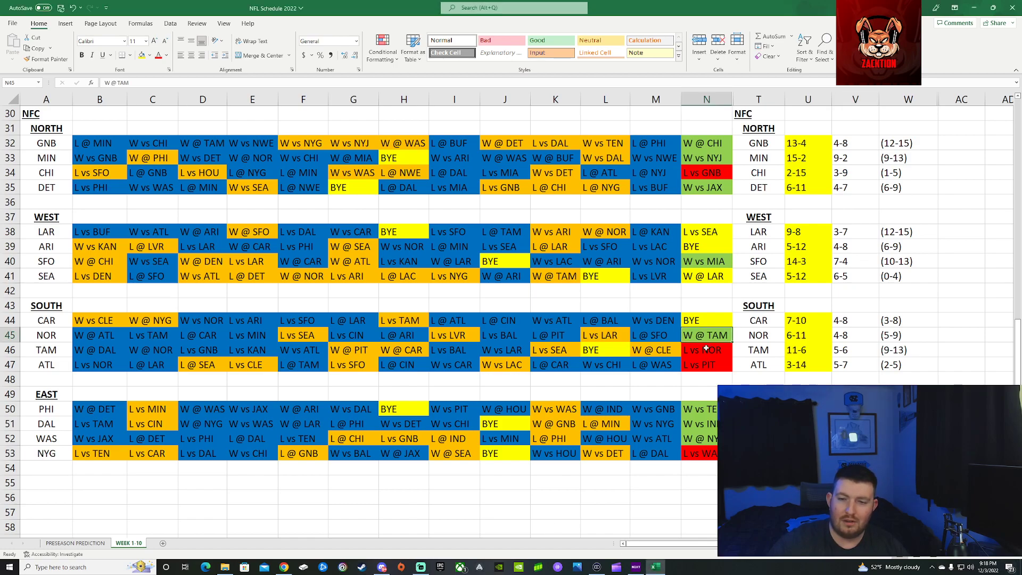
{"action": "left_click", "coordinate": [107, 83]}
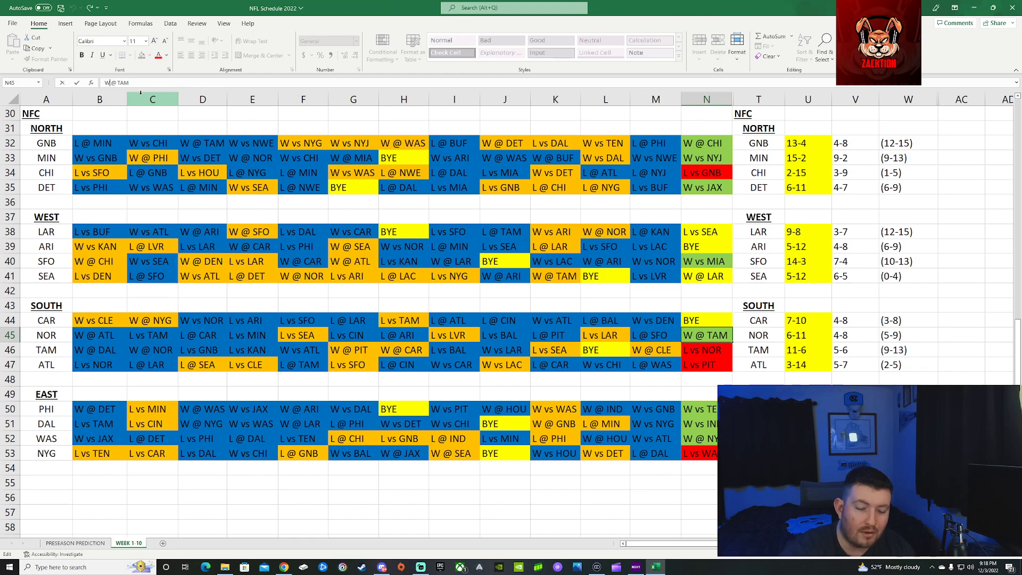
{"action": "key", "text": "BackSpace"}
{"action": "type", "text": "L"}
{"action": "key", "text": "Return"}
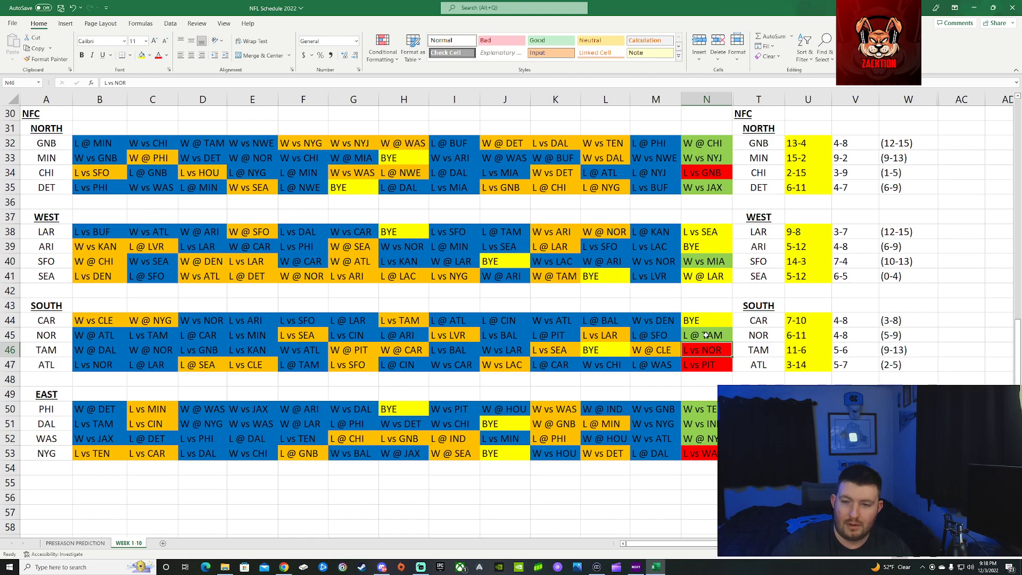
{"action": "key", "text": "Up"}
{"action": "left_click", "coordinate": [141, 55]}
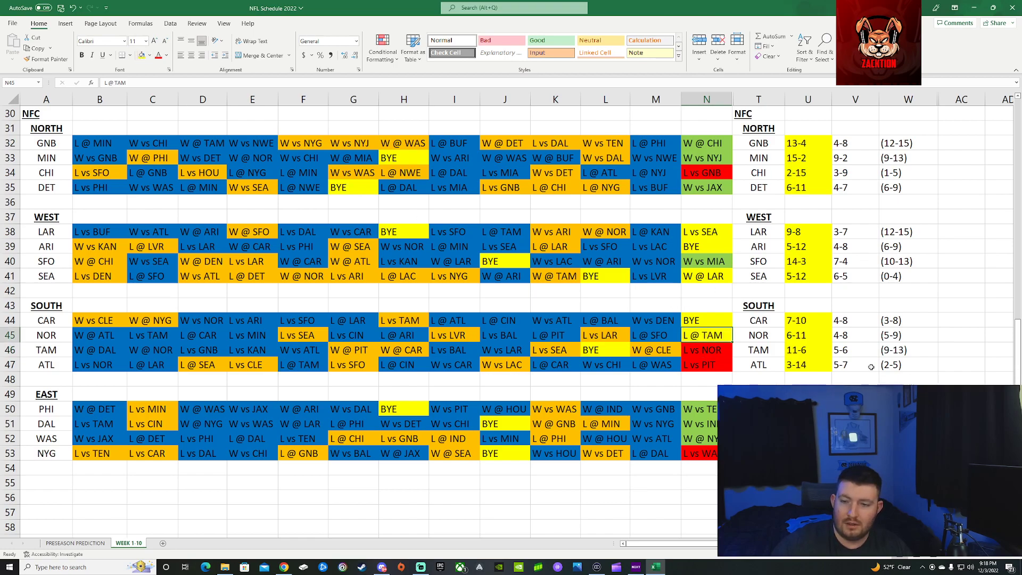
- Change NOR's predicted record in U45 from 6-11 to 5-12
{"action": "left_click", "coordinate": [789, 335]}
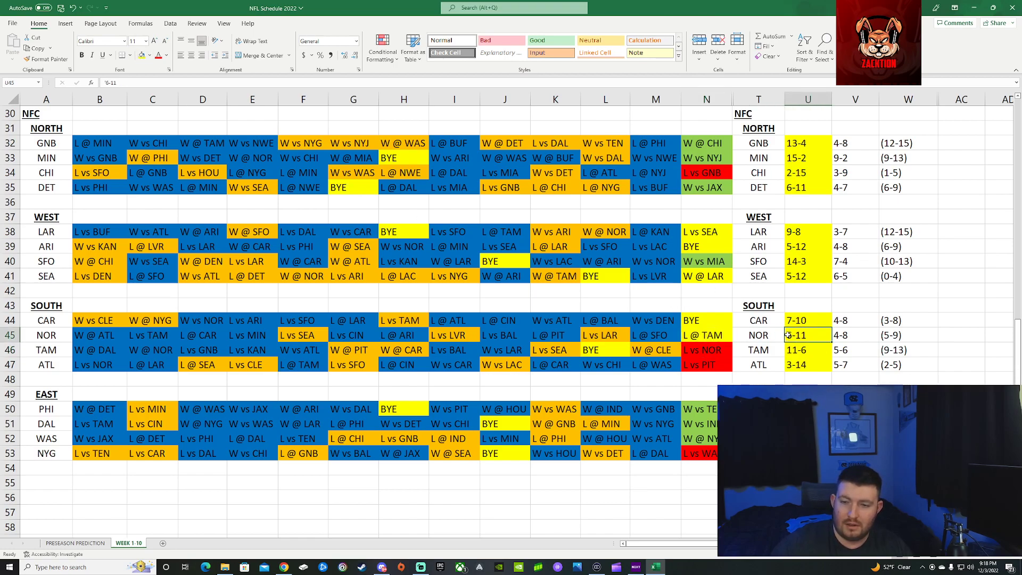
{"action": "left_click", "coordinate": [109, 82]}
{"action": "key", "text": "BackSpace"}
{"action": "type", "text": "5"}
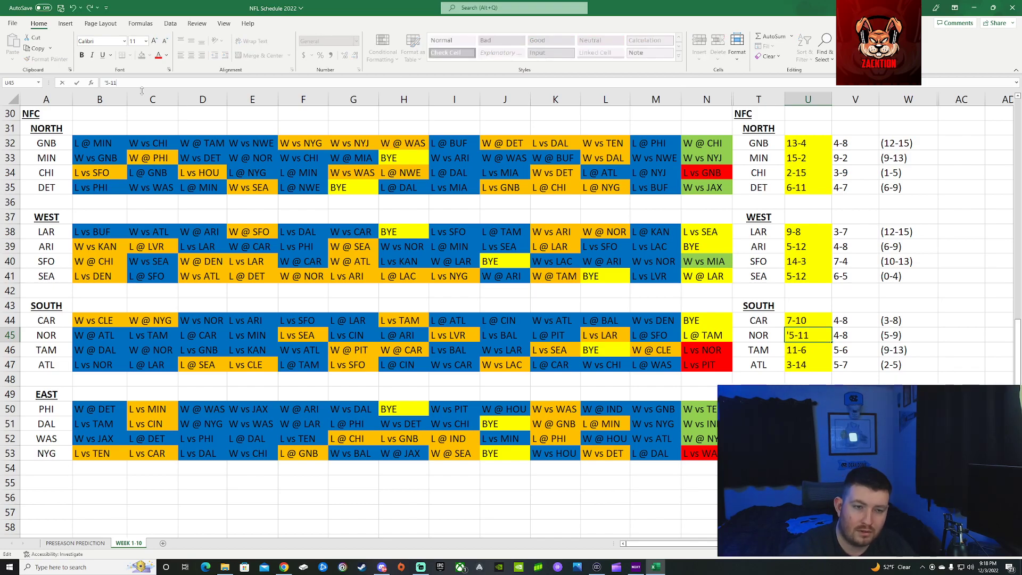
{"action": "key", "text": "BackSpace"}
{"action": "type", "text": "2"}
{"action": "key", "text": "Return"}
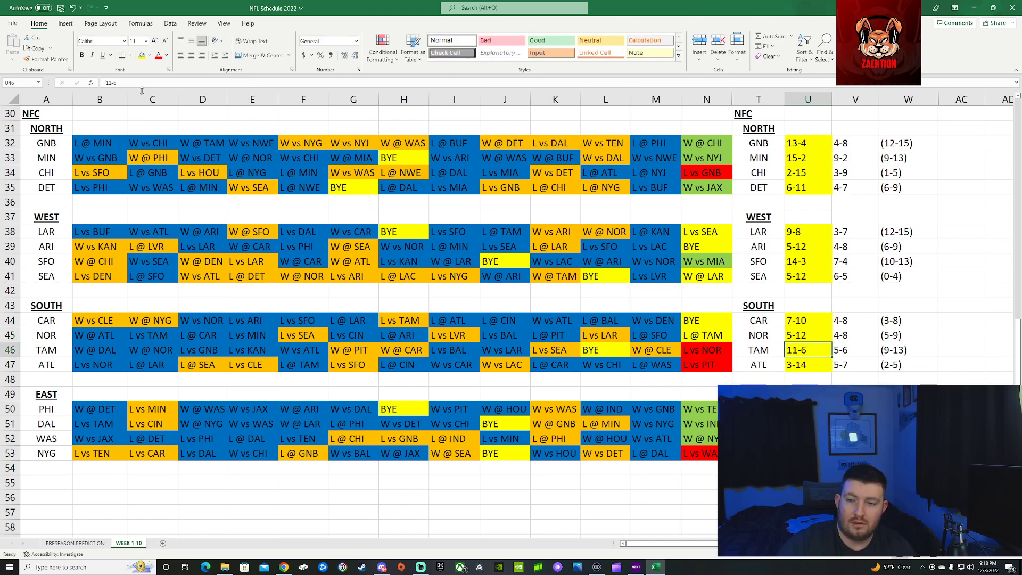
{"action": "left_click", "coordinate": [724, 356]}
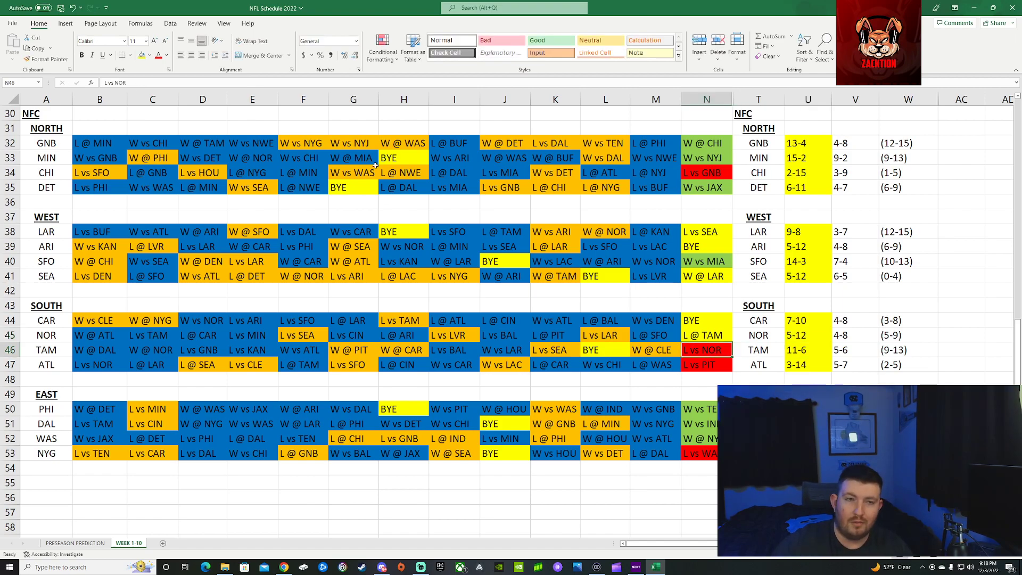
- Change TAM's pick in N46 to 'W vs NOR' and replace its red fill colour
{"action": "double_click", "coordinate": [105, 84]}
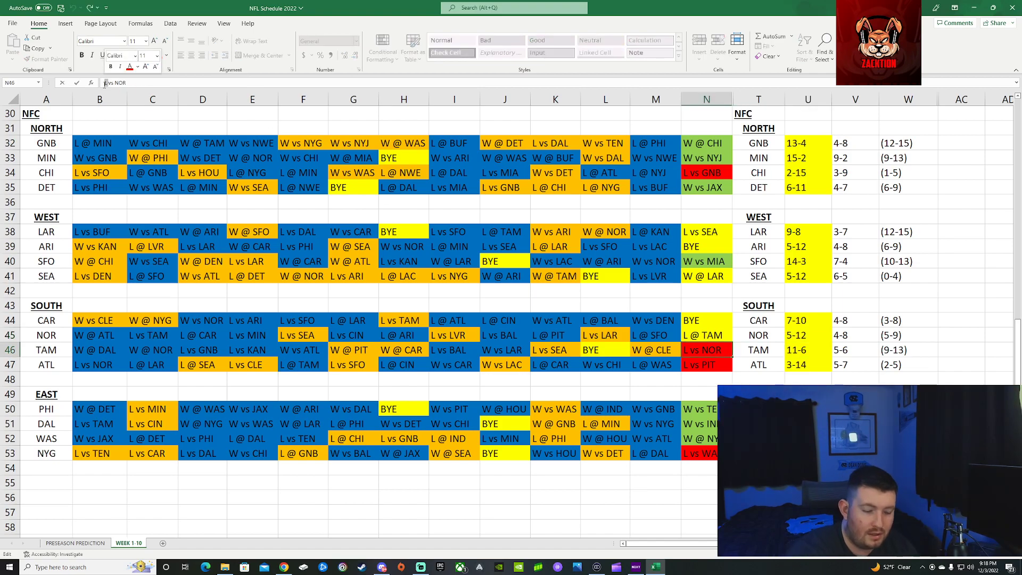
{"action": "type", "text": "W"}
{"action": "key", "text": "Return"}
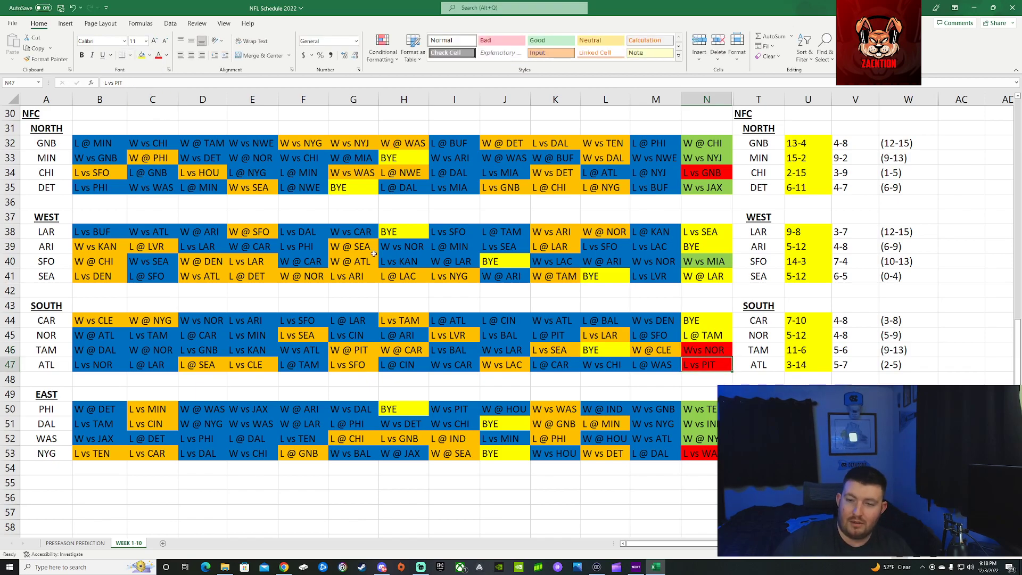
{"action": "left_click", "coordinate": [696, 349]}
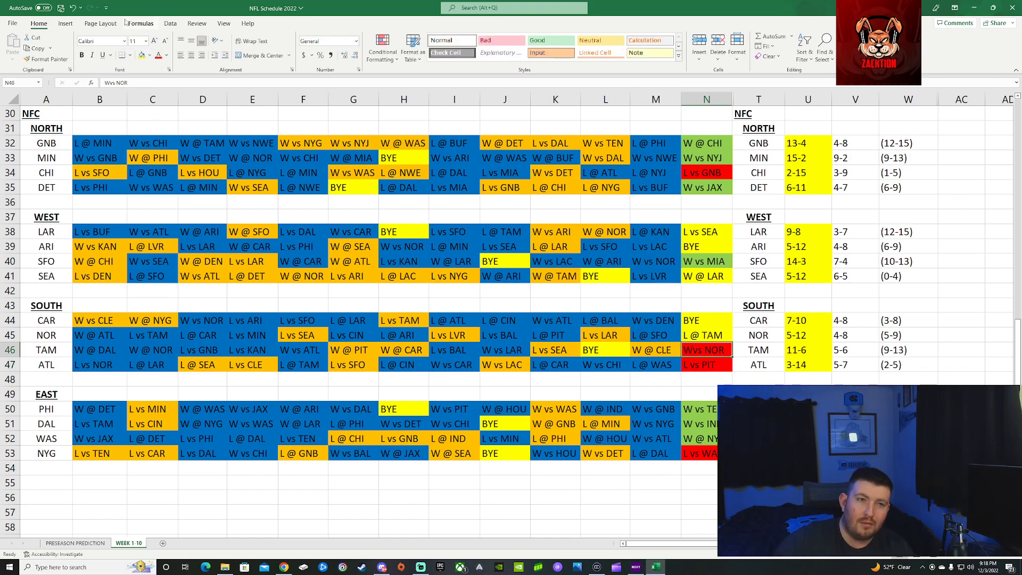
{"action": "left_click", "coordinate": [110, 83]}
{"action": "key", "text": "Return"}
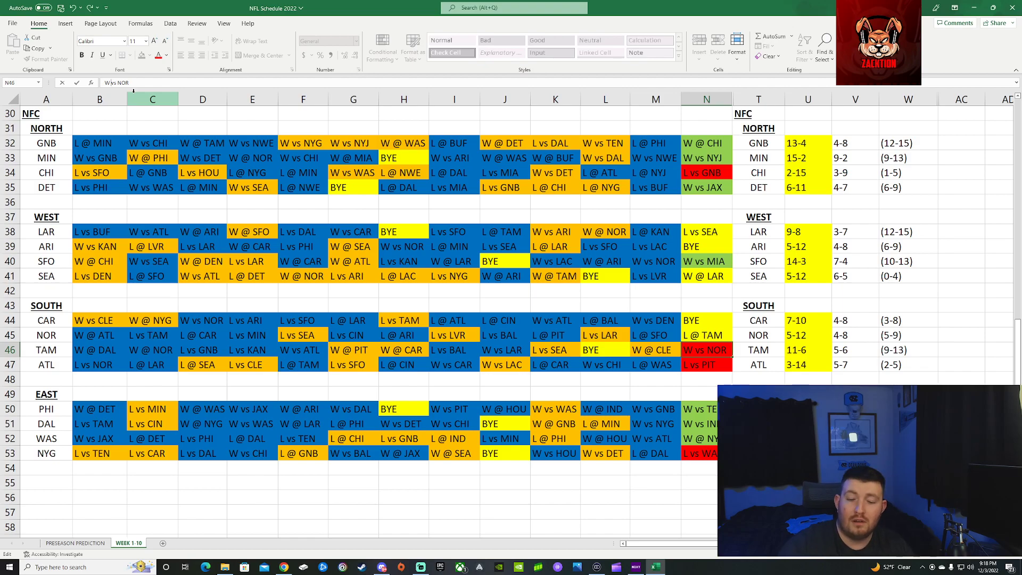
{"action": "key", "text": "Return"}
{"action": "left_click", "coordinate": [713, 351]}
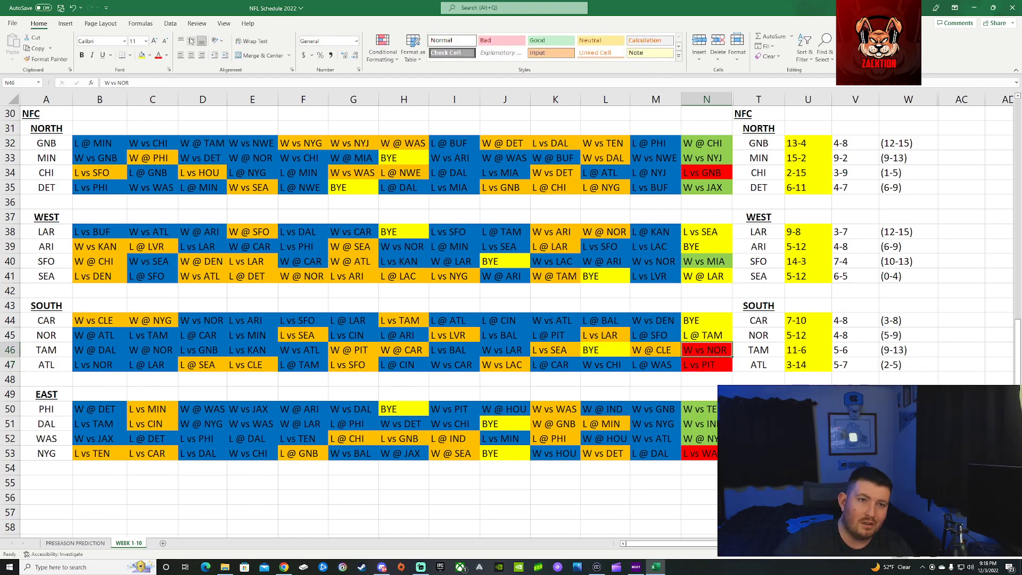
{"action": "left_click", "coordinate": [141, 55]}
- Raise TAM's predicted record in U46 from 11-6 to 12-5
{"action": "left_click", "coordinate": [802, 352]}
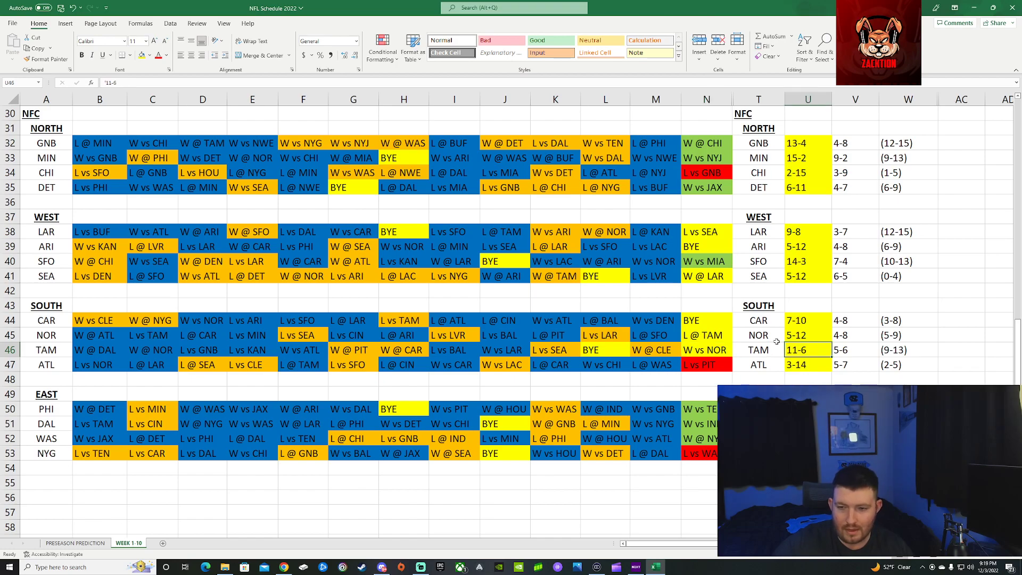
{"action": "left_click", "coordinate": [127, 83]}
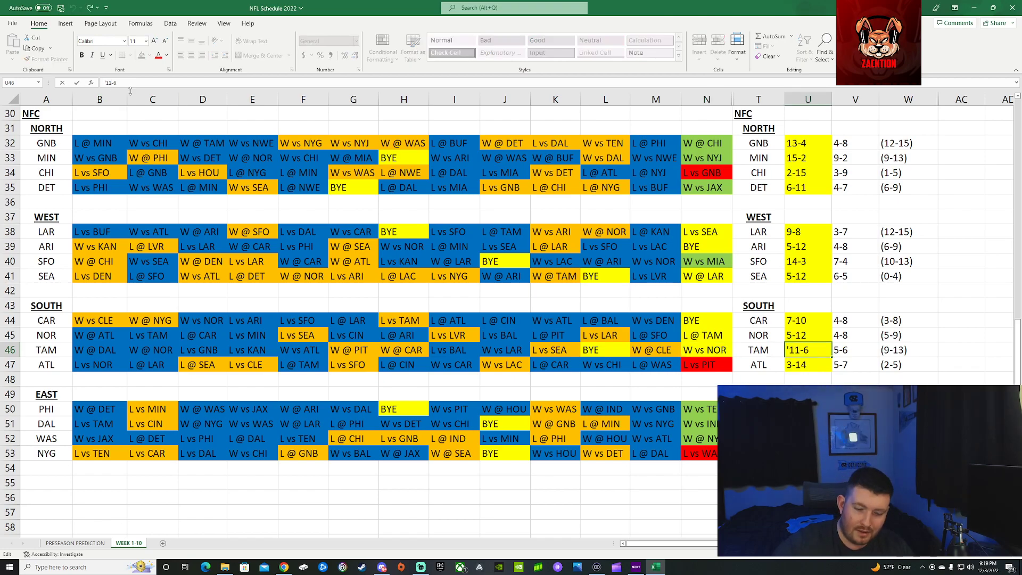
{"action": "key", "text": "BackSpace"}
{"action": "type", "text": "2"}
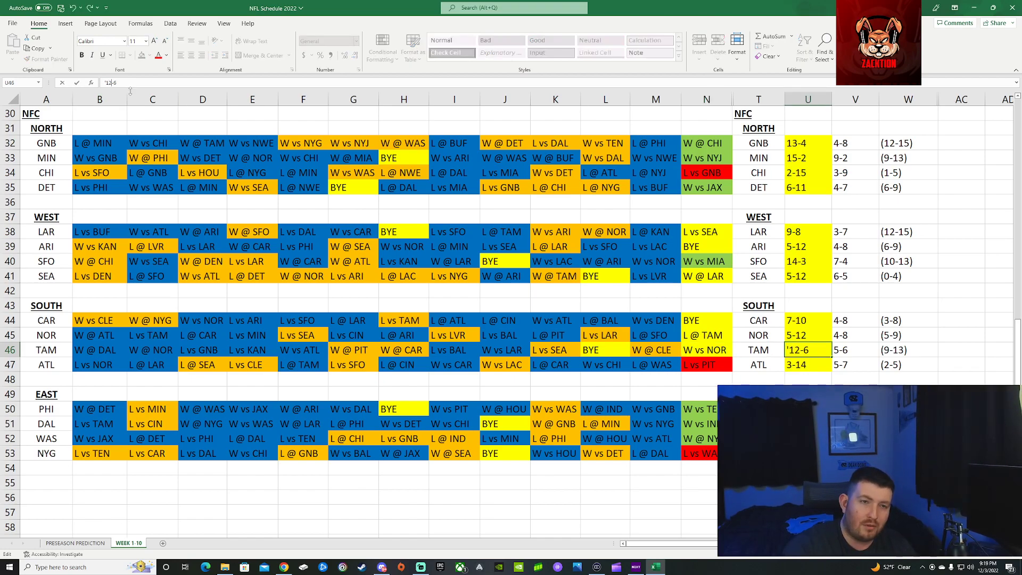
{"action": "key", "text": "BackSpace"}
{"action": "type", "text": "5"}
{"action": "key", "text": "Return"}
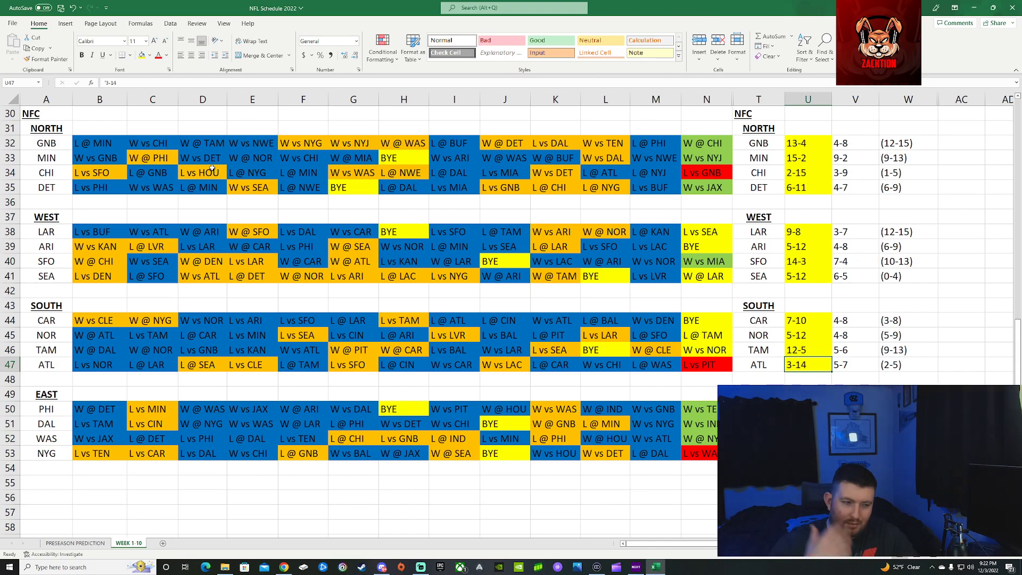
- Edit the sheet tab's name, replacing the final 0 so WEEK 1-10 reads WEEK 1-13
{"action": "scroll", "coordinate": [212, 169], "scroll_direction": "up", "scroll_amount": 10}
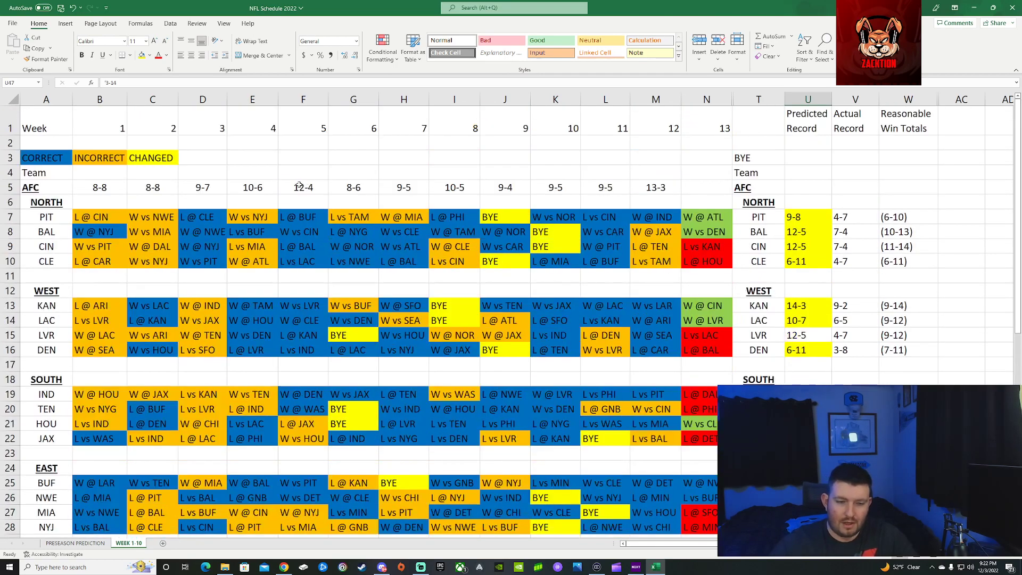
{"action": "right_click", "coordinate": [150, 542]}
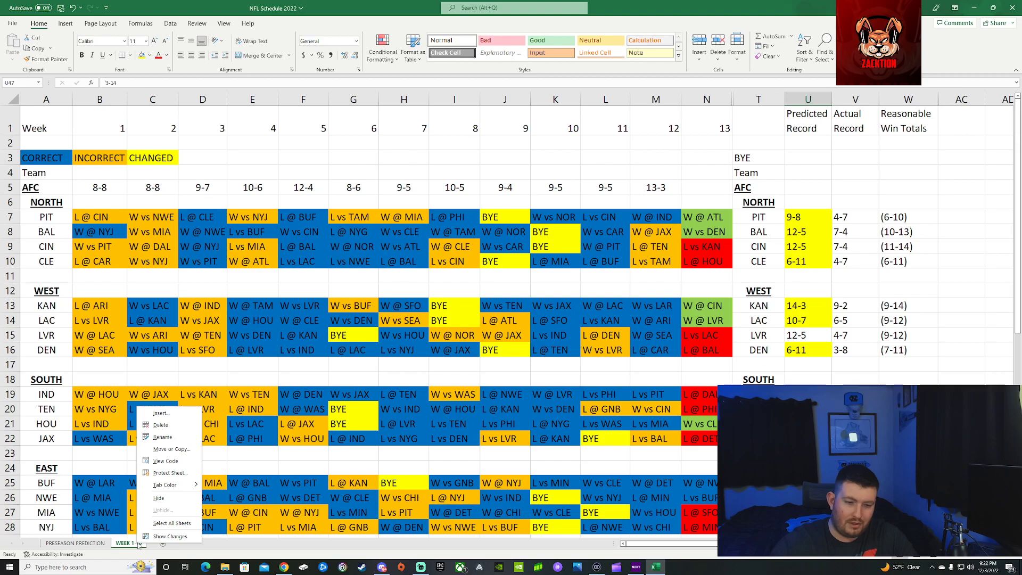
{"action": "left_click", "coordinate": [170, 439]}
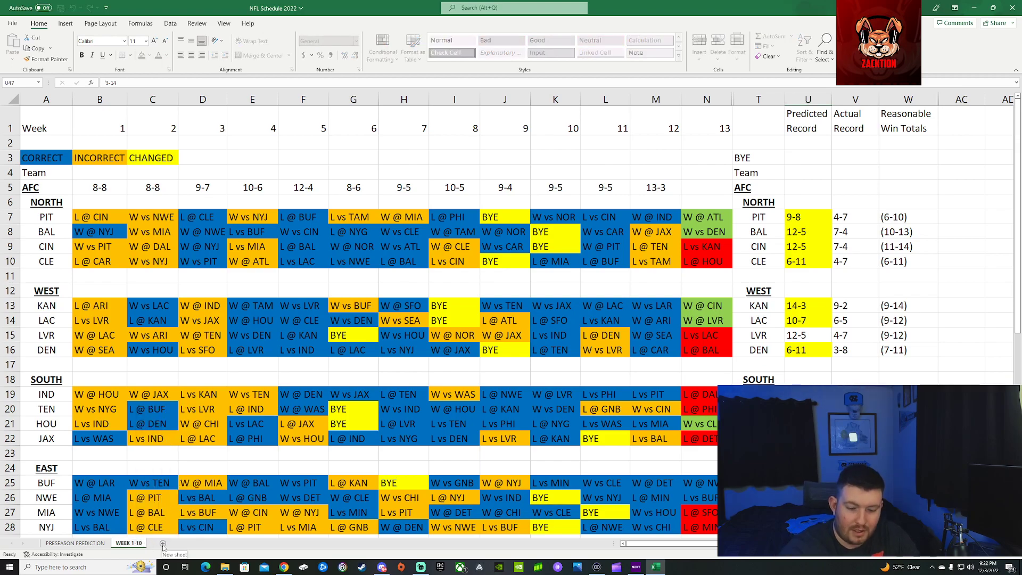
{"action": "key", "text": "BackSpace"}
{"action": "type", "text": "3"}
{"action": "key", "text": "Return"}
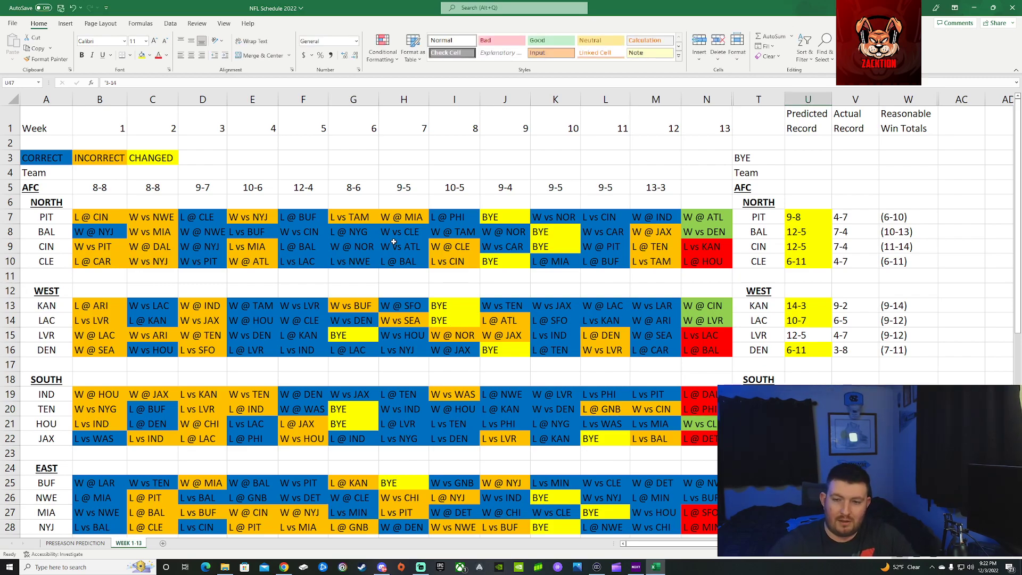
{"action": "scroll", "coordinate": [432, 242], "scroll_direction": "down", "scroll_amount": 2}
{"action": "scroll", "coordinate": [434, 245], "scroll_direction": "up", "scroll_amount": 2}
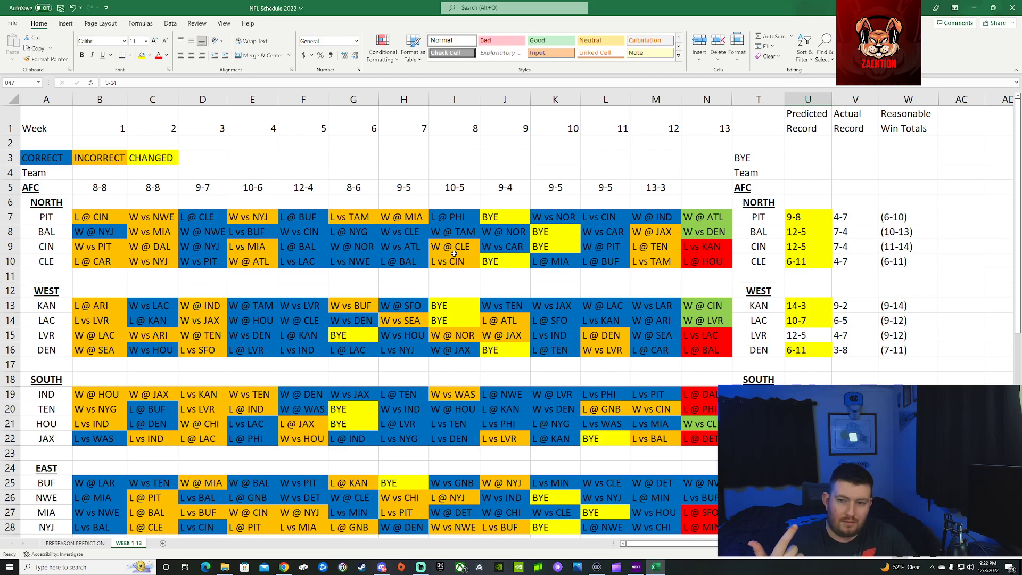
- Scroll down the WEEK 1-13 sheet until the NFC North through NFC East rows show
{"action": "scroll", "coordinate": [605, 254], "scroll_direction": "down", "scroll_amount": 2}
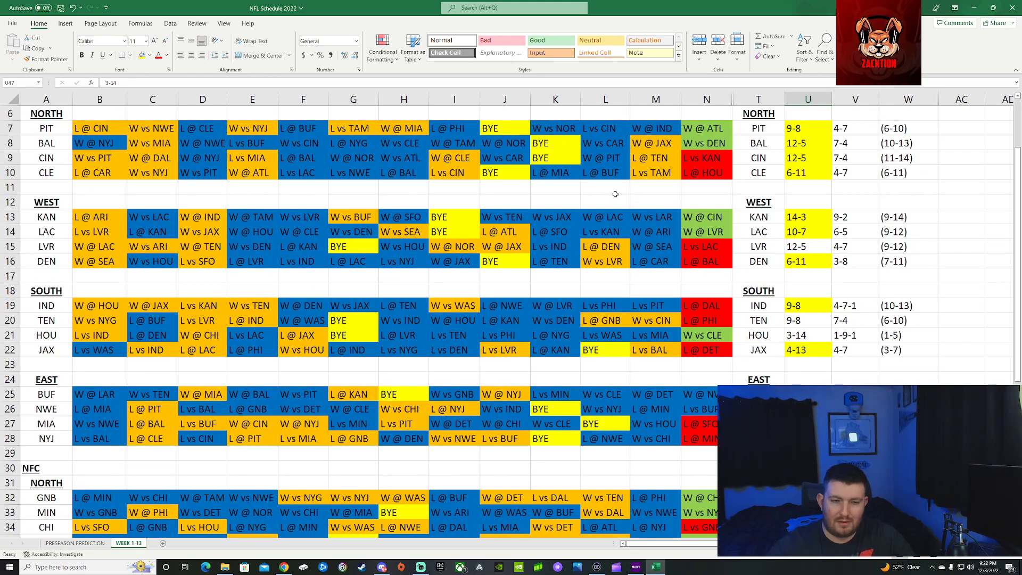
{"action": "scroll", "coordinate": [616, 191], "scroll_direction": "down", "scroll_amount": 2}
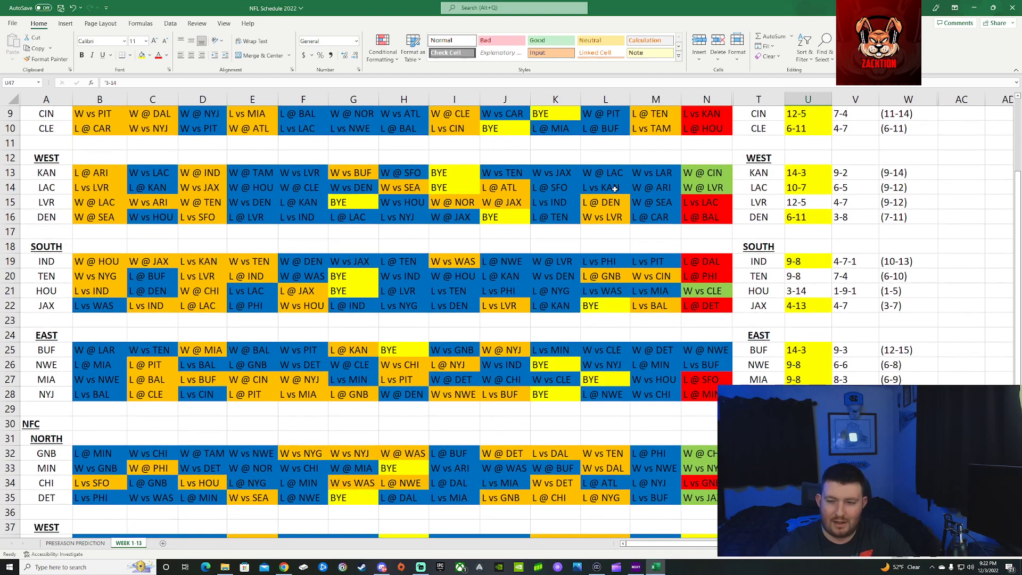
{"action": "scroll", "coordinate": [615, 192], "scroll_direction": "down", "scroll_amount": 4}
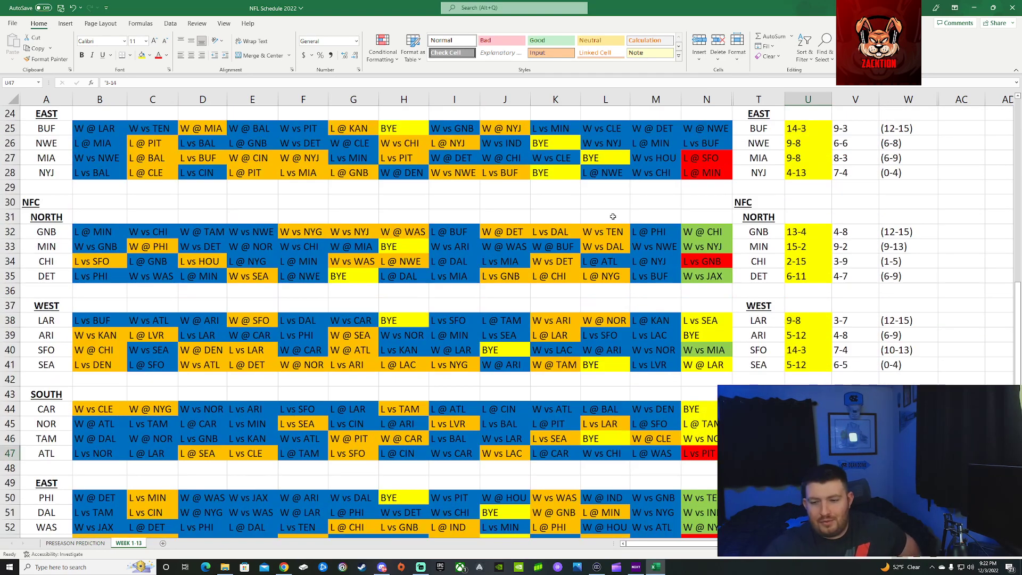
{"action": "scroll", "coordinate": [623, 233], "scroll_direction": "down", "scroll_amount": 1}
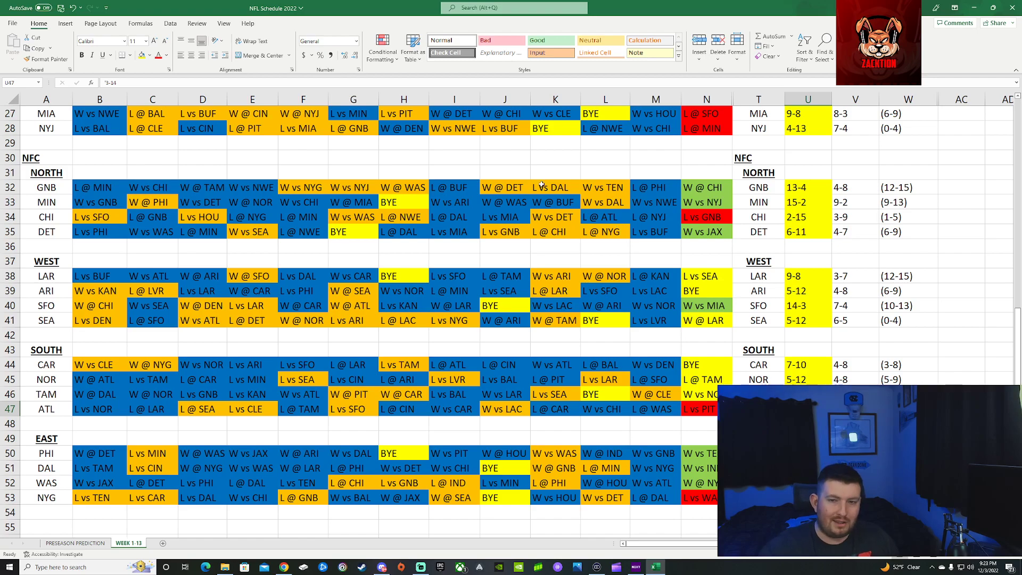
- Scroll up to the legend row, then down slightly to show the AFC West, South and East rows
{"action": "scroll", "coordinate": [640, 199], "scroll_direction": "up", "scroll_amount": 6}
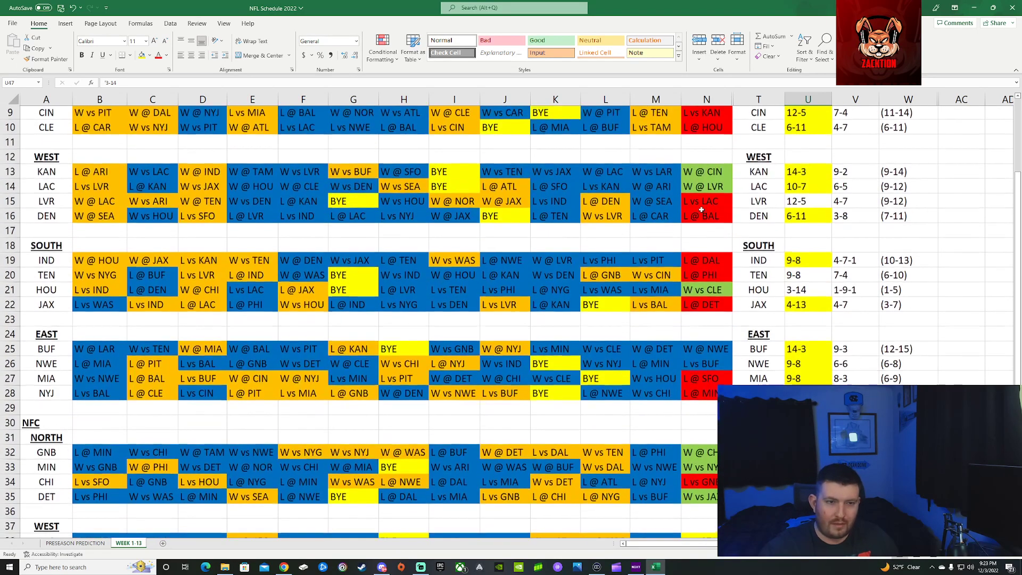
{"action": "scroll", "coordinate": [701, 210], "scroll_direction": "up", "scroll_amount": 2}
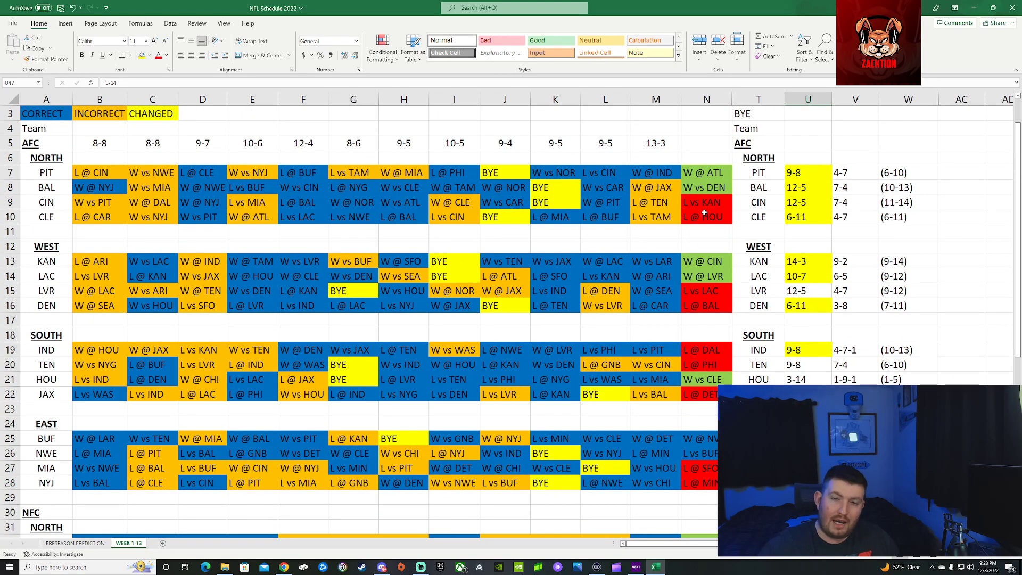
{"action": "scroll", "coordinate": [704, 212], "scroll_direction": "down", "scroll_amount": 1}
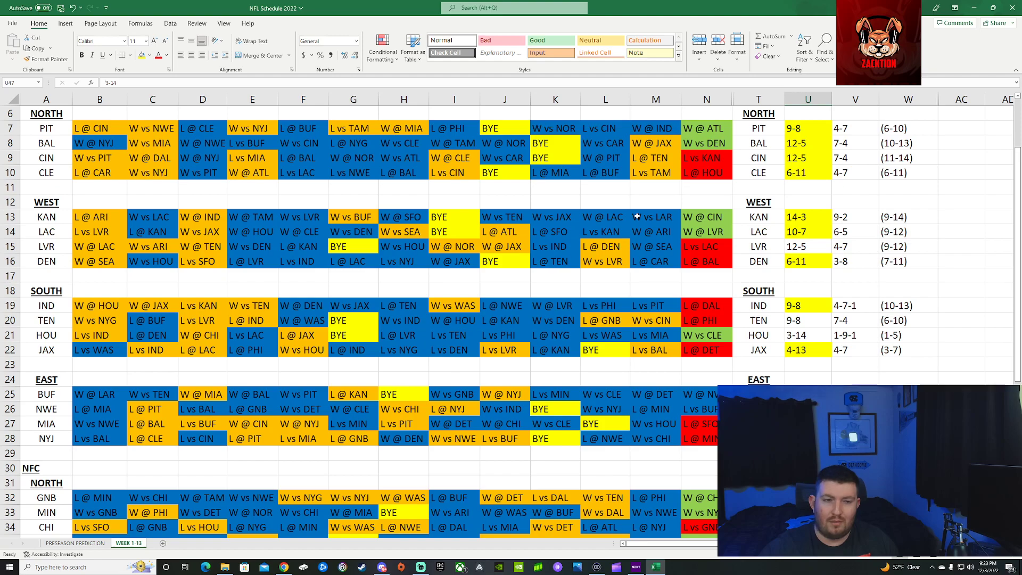
{"action": "scroll", "coordinate": [614, 241], "scroll_direction": "down", "scroll_amount": 1}
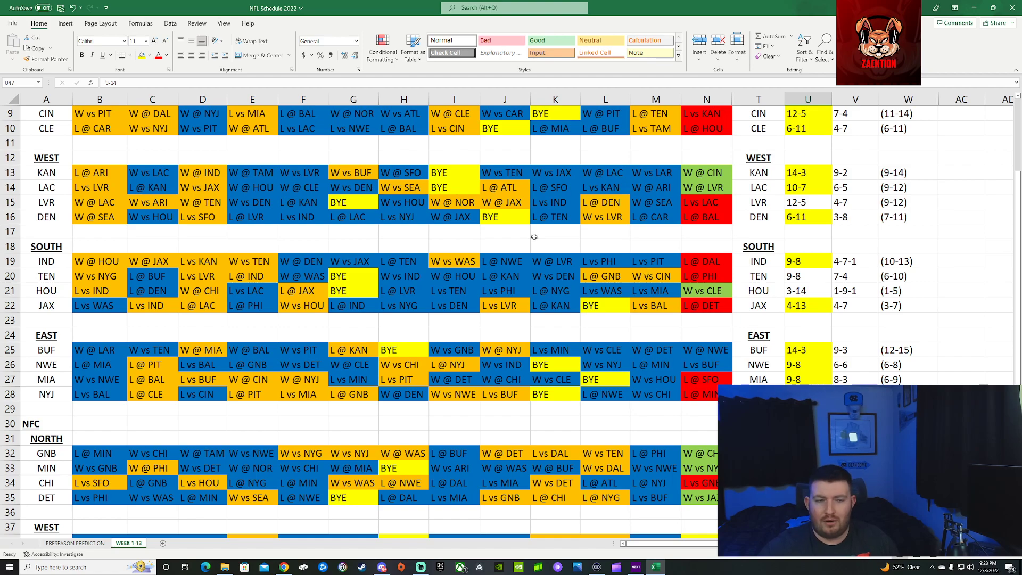
- Scroll down the WEEK 1-13 sheet until rows 27 to 55 with all NFC divisions are visible
{"action": "scroll", "coordinate": [548, 231], "scroll_direction": "down", "scroll_amount": 1}
{"action": "scroll", "coordinate": [551, 231], "scroll_direction": "down", "scroll_amount": 3}
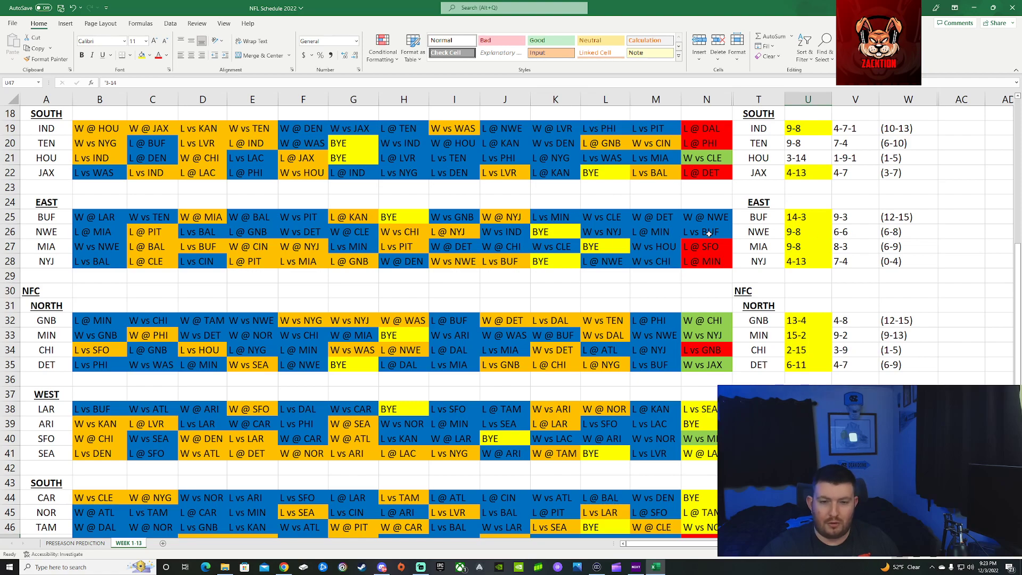
{"action": "scroll", "coordinate": [500, 255], "scroll_direction": "down", "scroll_amount": 1}
{"action": "scroll", "coordinate": [500, 255], "scroll_direction": "down", "scroll_amount": 2}
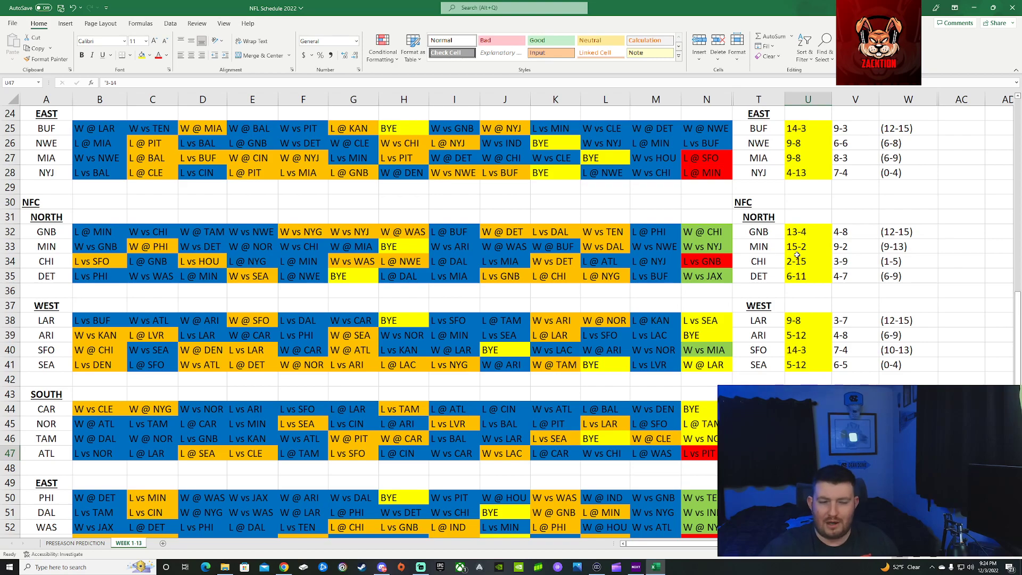
{"action": "scroll", "coordinate": [797, 255], "scroll_direction": "down", "scroll_amount": 1}
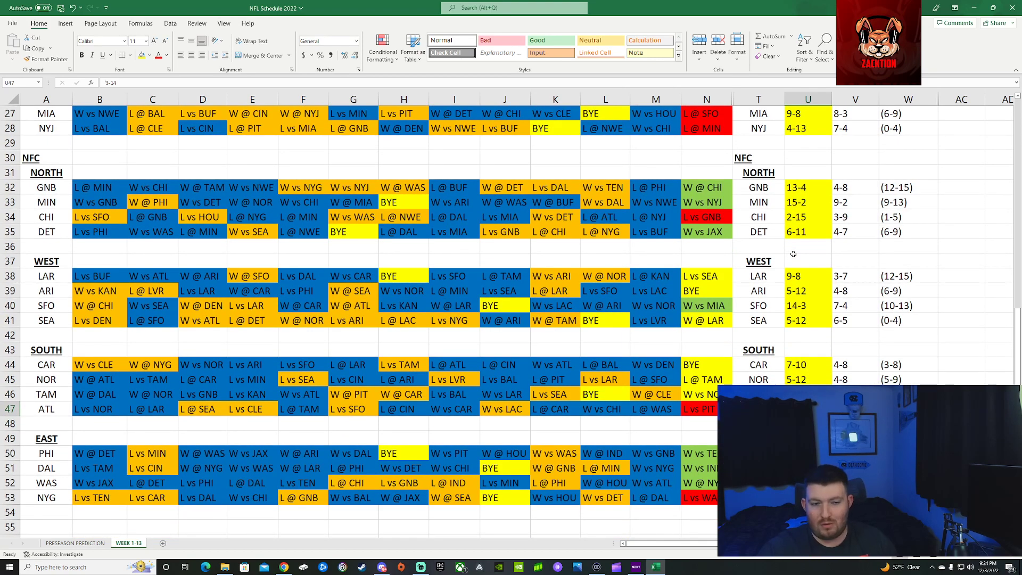